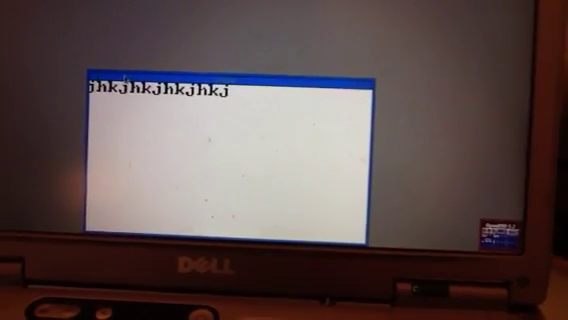
{"action": "type", "text": "hkj"}
Run the test text as a command, shrink the font with the zoom key, and cd into /tmp.
{"action": "key", "text": "Return"}
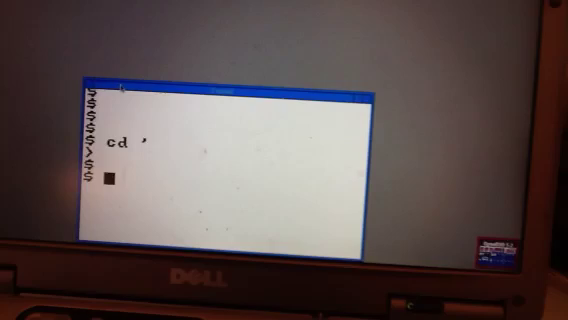
{"action": "key", "text": "Return"}
{"action": "key", "text": "Return"}
{"action": "type", "text": "cd"}
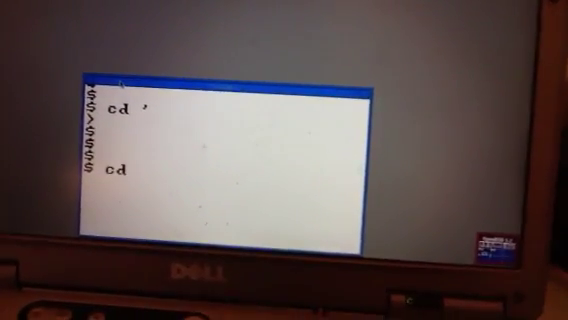
{"action": "type", "text": " /tnm"}
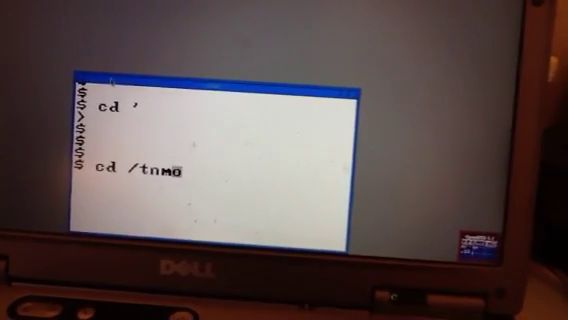
{"action": "key", "text": "BackSpace"}
{"action": "key", "text": "BackSpace"}
{"action": "type", "text": "l"}
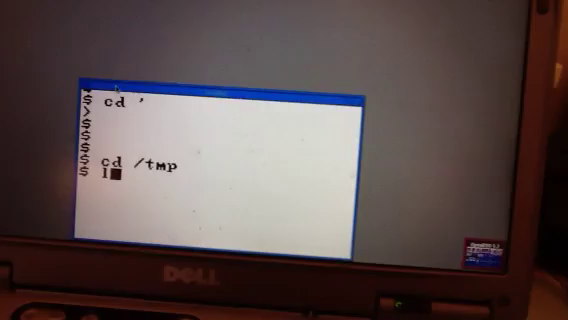
{"action": "type", "text": "s"}
Run ls to list the /tmp contents, ending with tmux-1000 and vt3.
{"action": "key", "text": "Return"}
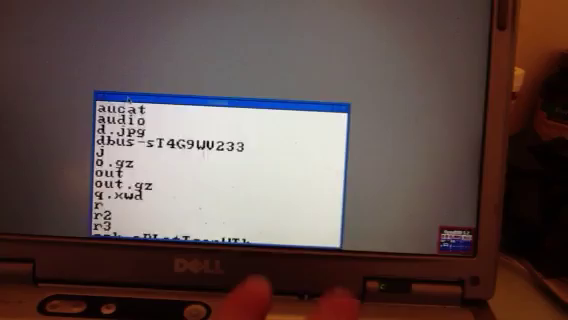
{"action": "scroll", "coordinate": [226, 170], "scroll_direction": "up", "scroll_amount": 1}
{"action": "scroll", "coordinate": [226, 170], "scroll_direction": "up", "scroll_amount": 1}
{"action": "scroll", "coordinate": [226, 170], "scroll_direction": "up", "scroll_amount": 1}
{"action": "scroll", "coordinate": [226, 175], "scroll_direction": "down", "scroll_amount": 2}
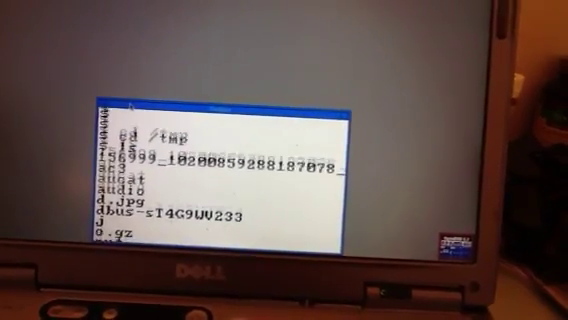
{"action": "scroll", "coordinate": [226, 175], "scroll_direction": "down", "scroll_amount": 2}
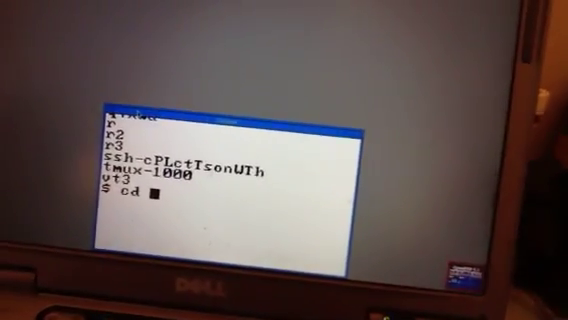
{"action": "type", "text": "vt3 $ v"}
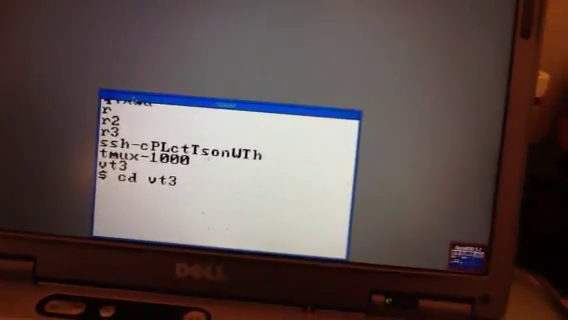
{"action": "type", "text": "im m"}
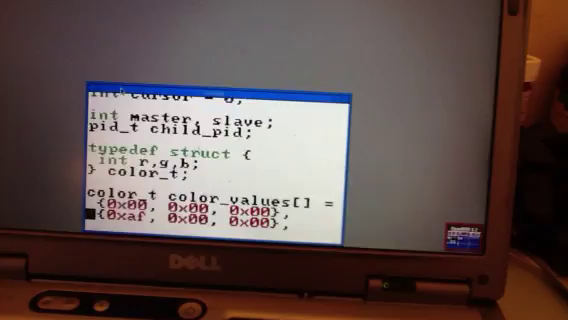
{"action": "key", "text": "Down"}
{"action": "key", "text": "Down"}
{"action": "key", "text": "Down"}
{"action": "key", "text": "Down"}
Move the vim cursor through main.c past typedef struct, the colour table and init_colors to d_char.
{"action": "key", "text": "Right"}
{"action": "key", "text": "Right"}
{"action": "key", "text": "Right"}
{"action": "key", "text": "Right"}
{"action": "key", "text": "Right"}
{"action": "key", "text": "Right"}
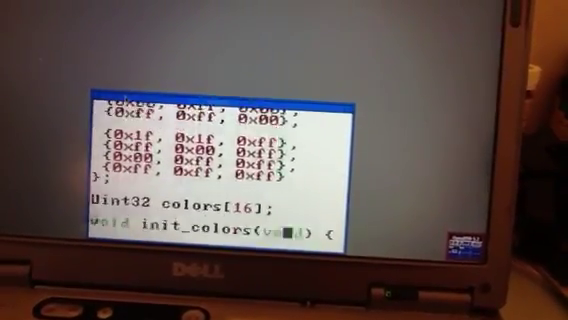
{"action": "key", "text": "Down"}
{"action": "key", "text": "Down"}
{"action": "key", "text": "Down"}
{"action": "key", "text": "Down"}
{"action": "key", "text": "Down"}
{"action": "key", "text": "Down"}
{"action": "key", "text": "Down"}
{"action": "key", "text": "Down"}
{"action": "key", "text": "Down"}
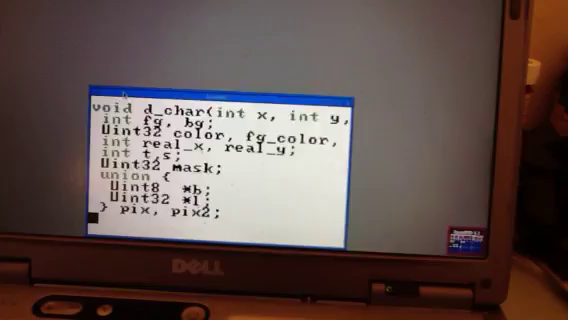